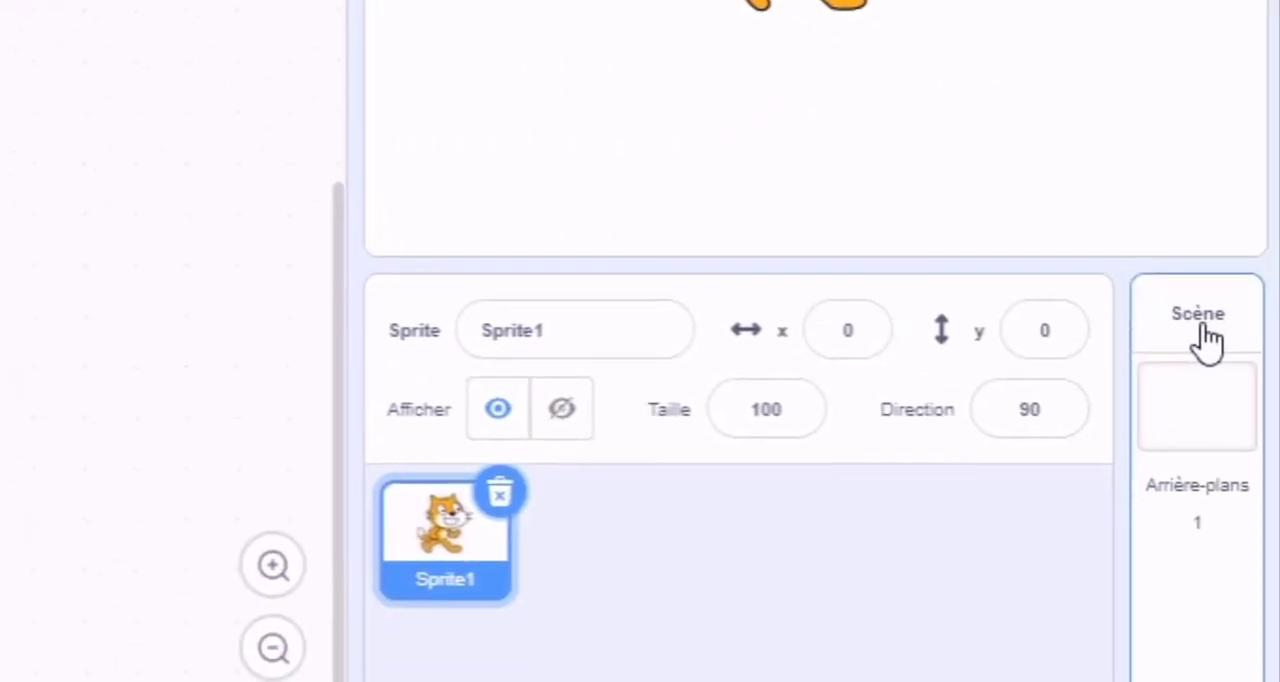
Step: Select the stage, show its backdrops, and open the library for choosing a new backdrop
{"action": "left_click", "coordinate": [1206, 336]}
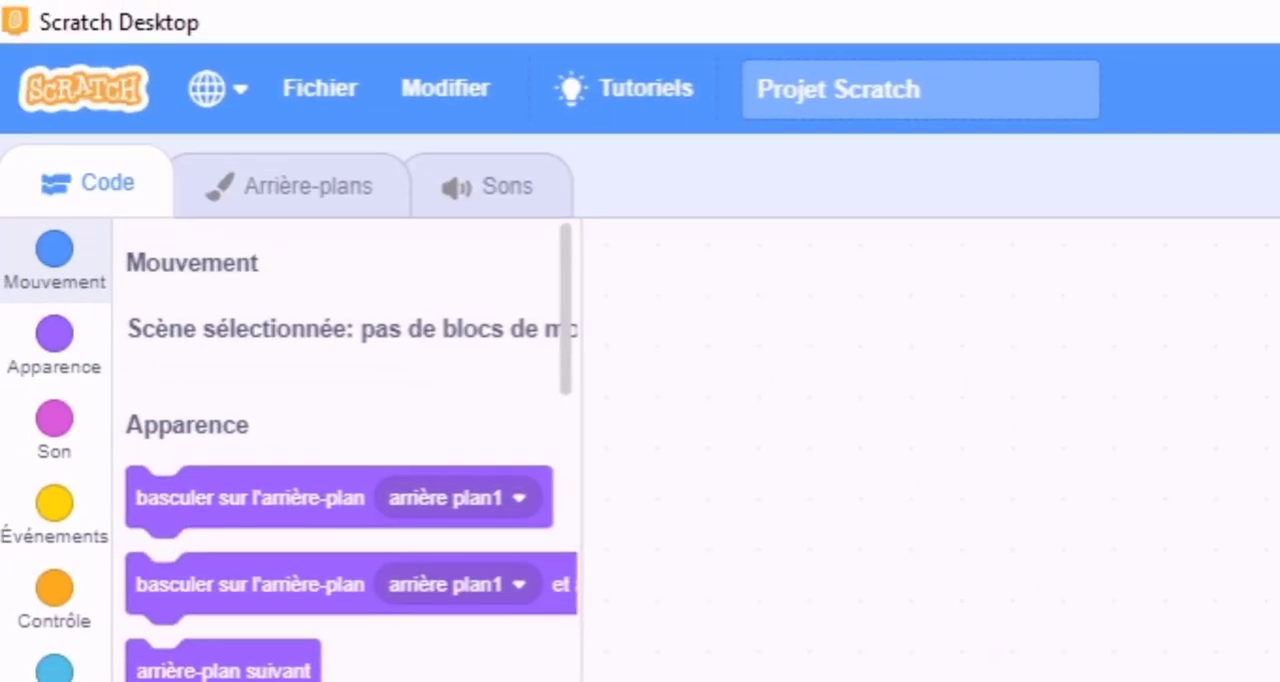
{"action": "left_click", "coordinate": [289, 214]}
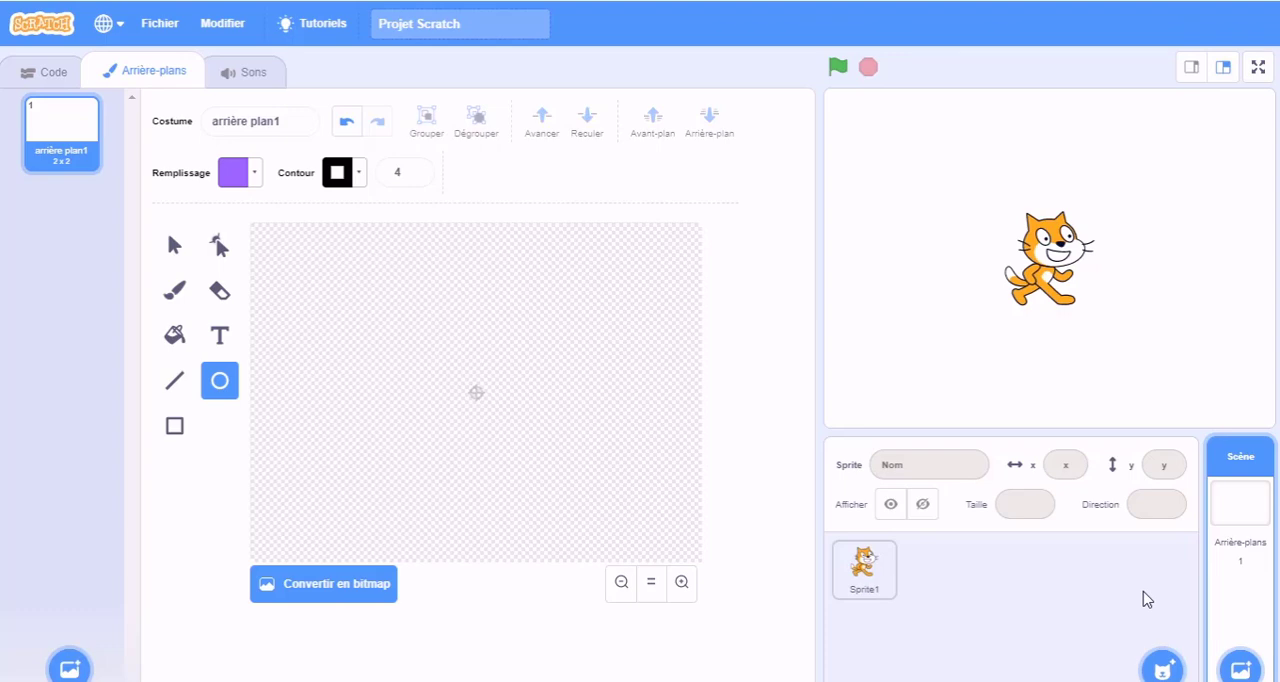
{"action": "mouse_move", "coordinate": [1240, 668]}
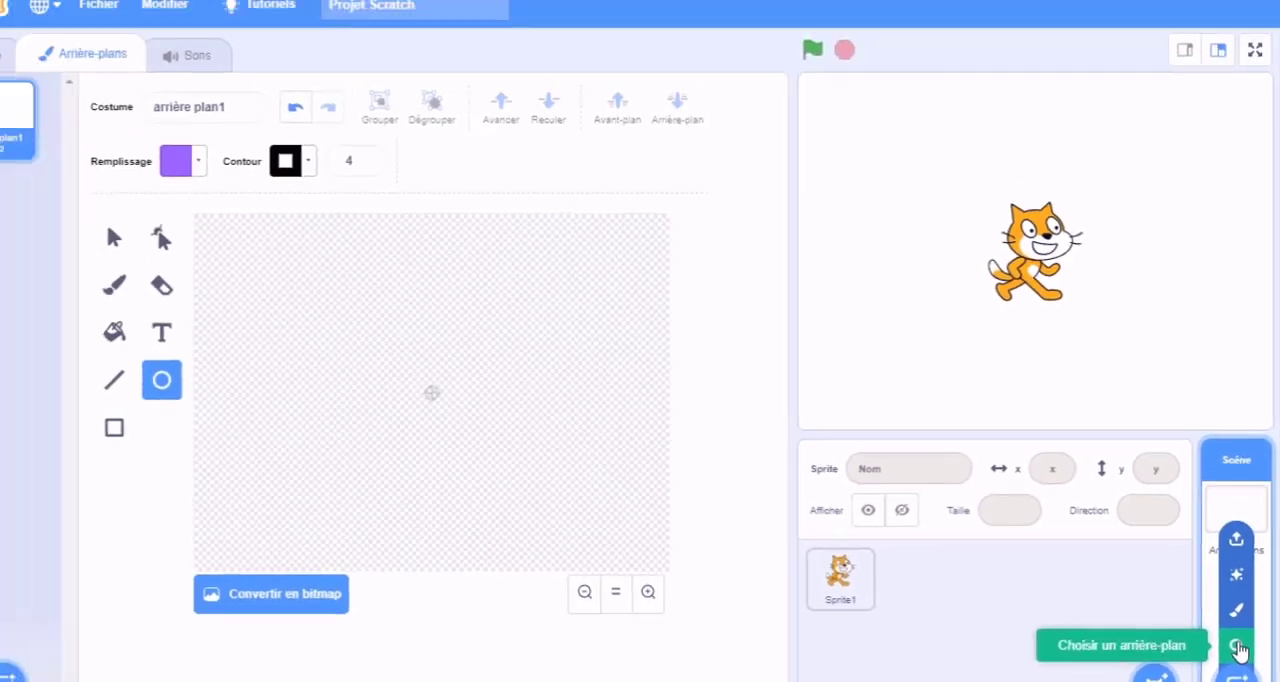
{"action": "left_click", "coordinate": [1203, 550]}
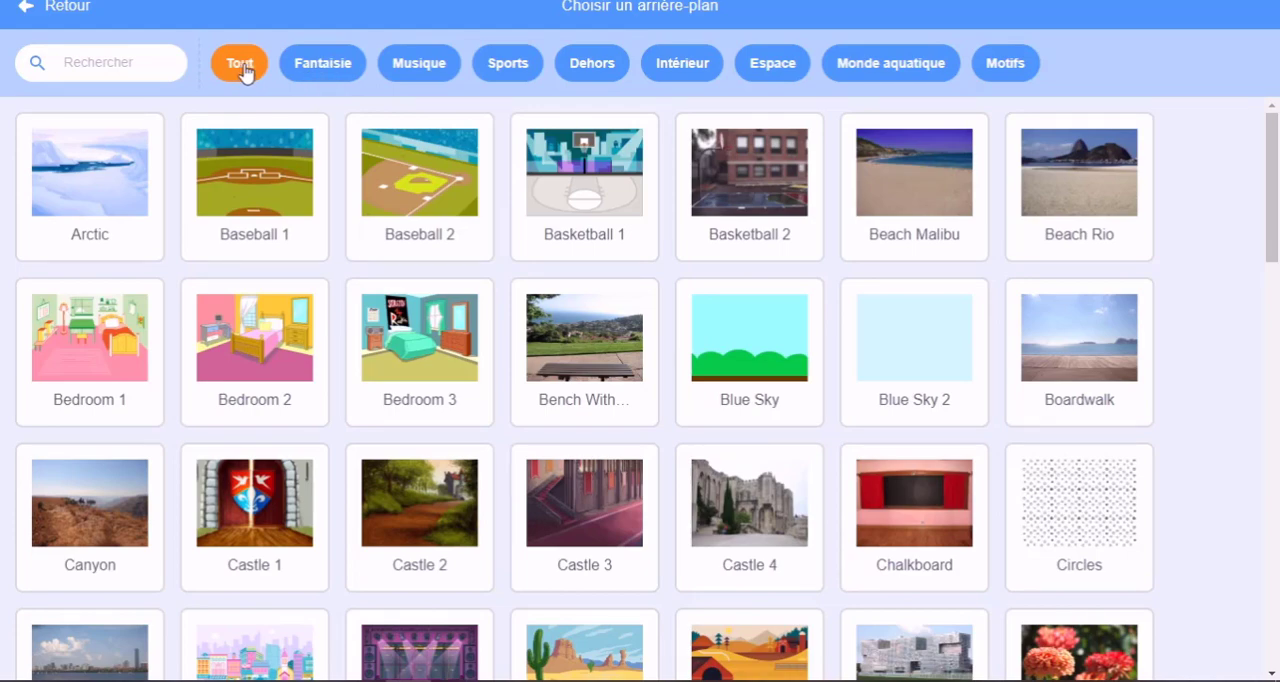
Step: Browse the backdrop library's categories one after another, from Fantaisie through to Motifs
{"action": "left_click", "coordinate": [323, 70]}
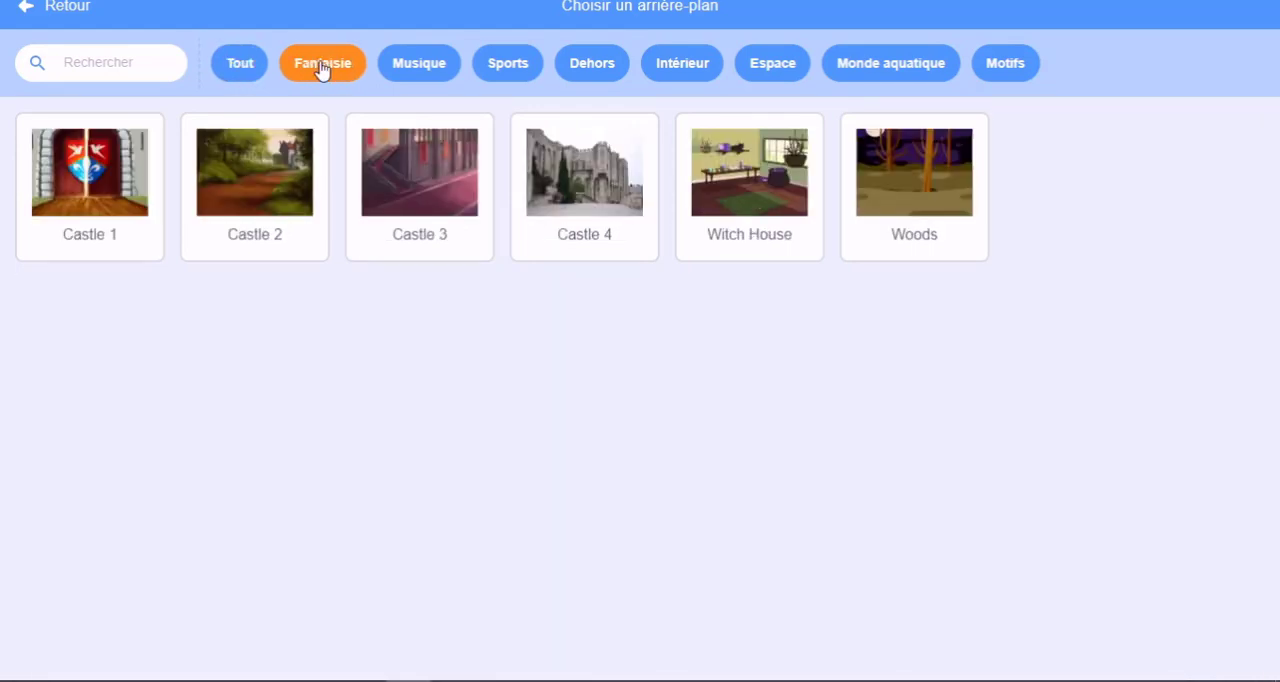
{"action": "left_click", "coordinate": [436, 69]}
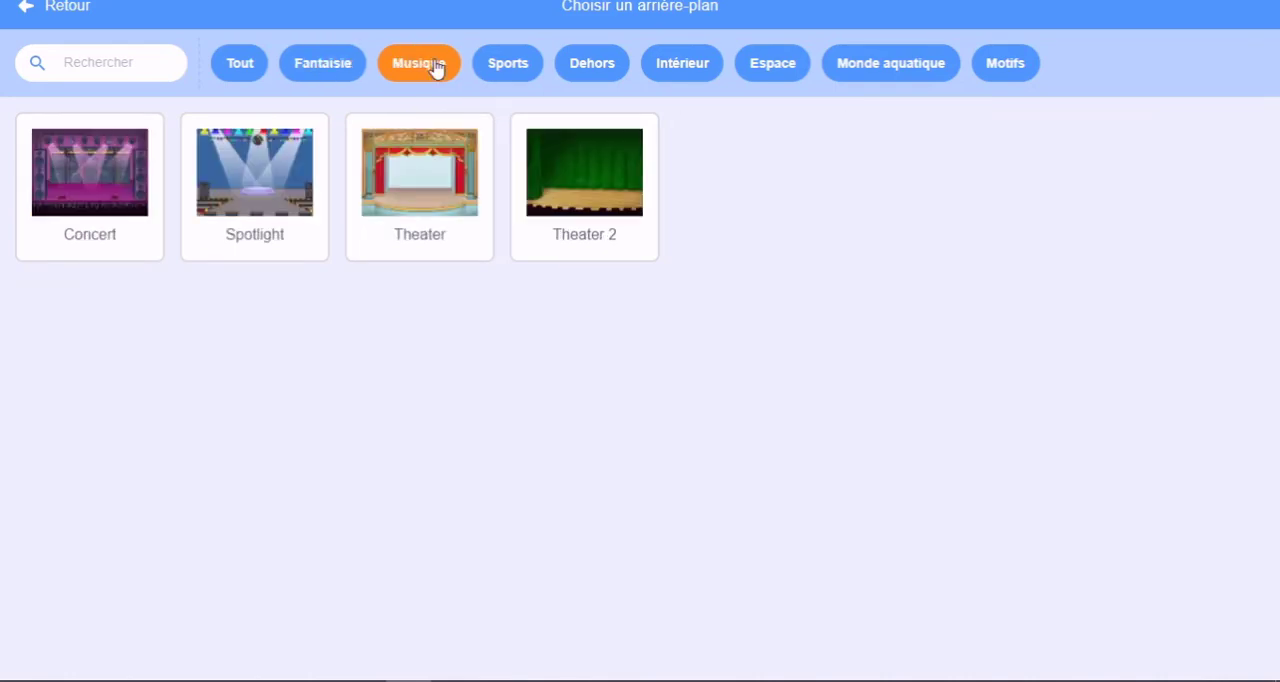
{"action": "left_click", "coordinate": [498, 77]}
{"action": "left_click", "coordinate": [593, 70]}
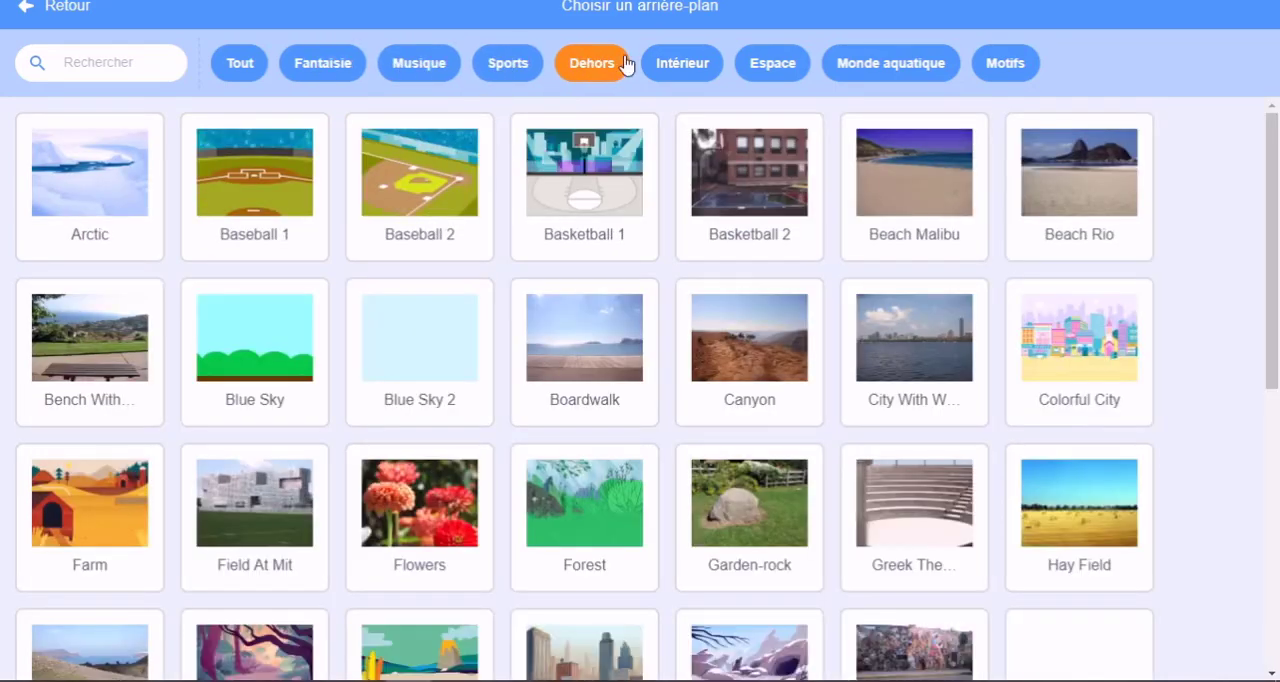
{"action": "left_click", "coordinate": [679, 64]}
{"action": "left_click", "coordinate": [758, 75]}
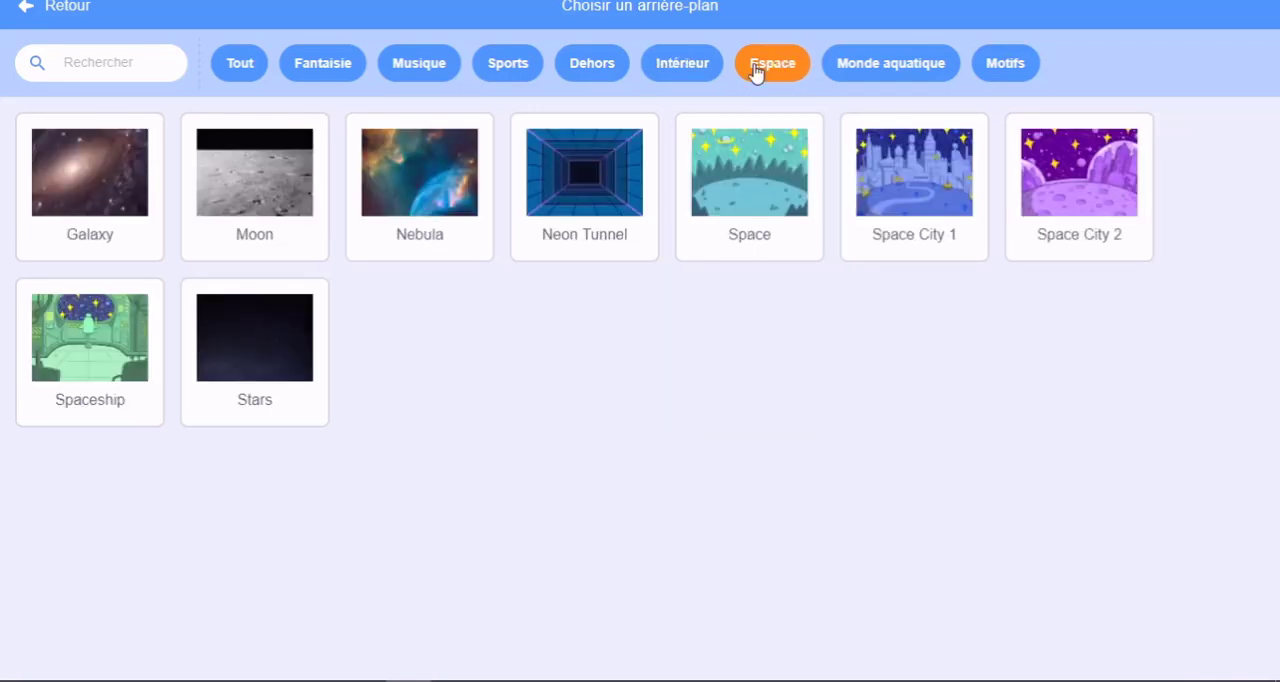
{"action": "left_click", "coordinate": [871, 66]}
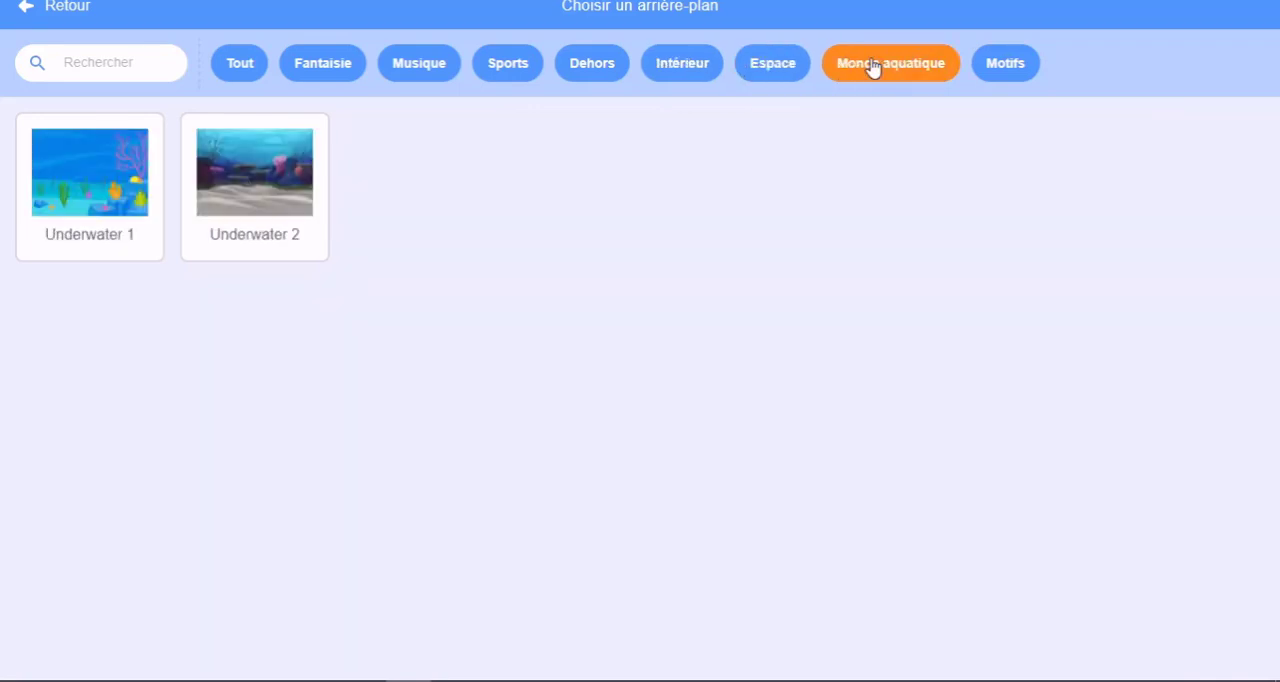
{"action": "left_click", "coordinate": [1027, 70]}
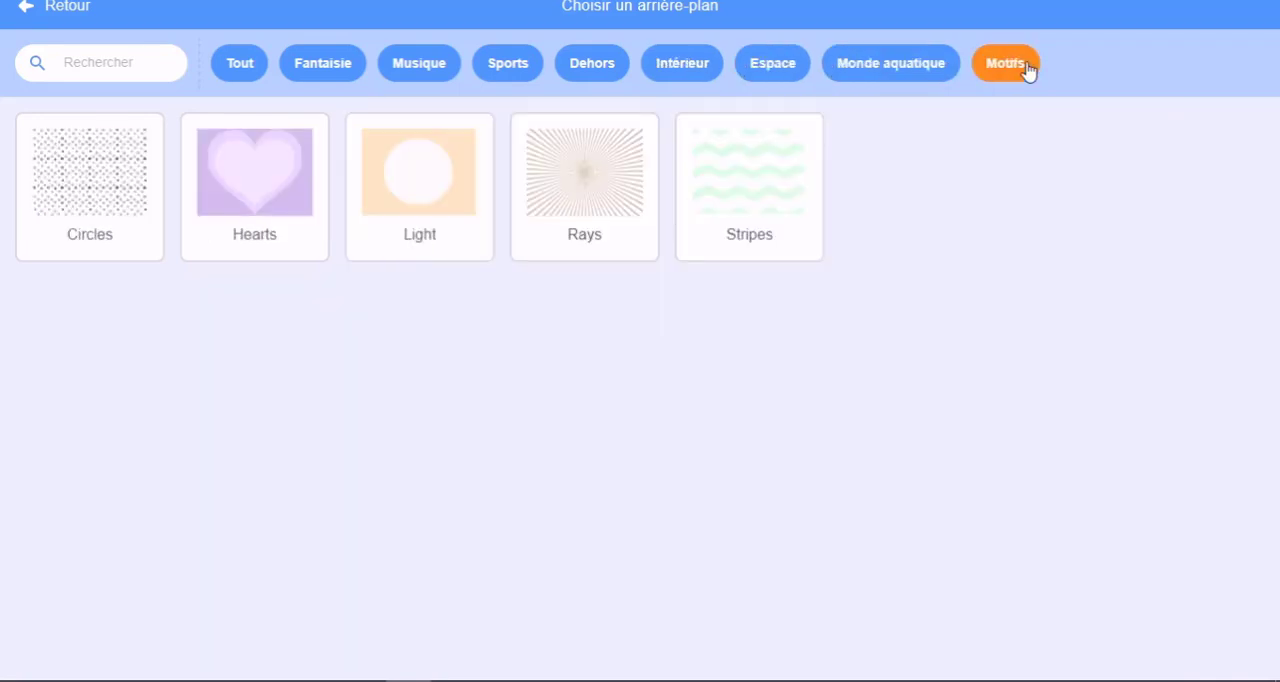
Step: Add the Farm backdrop from the library's Dehors category to the stage
{"action": "left_click", "coordinate": [588, 73]}
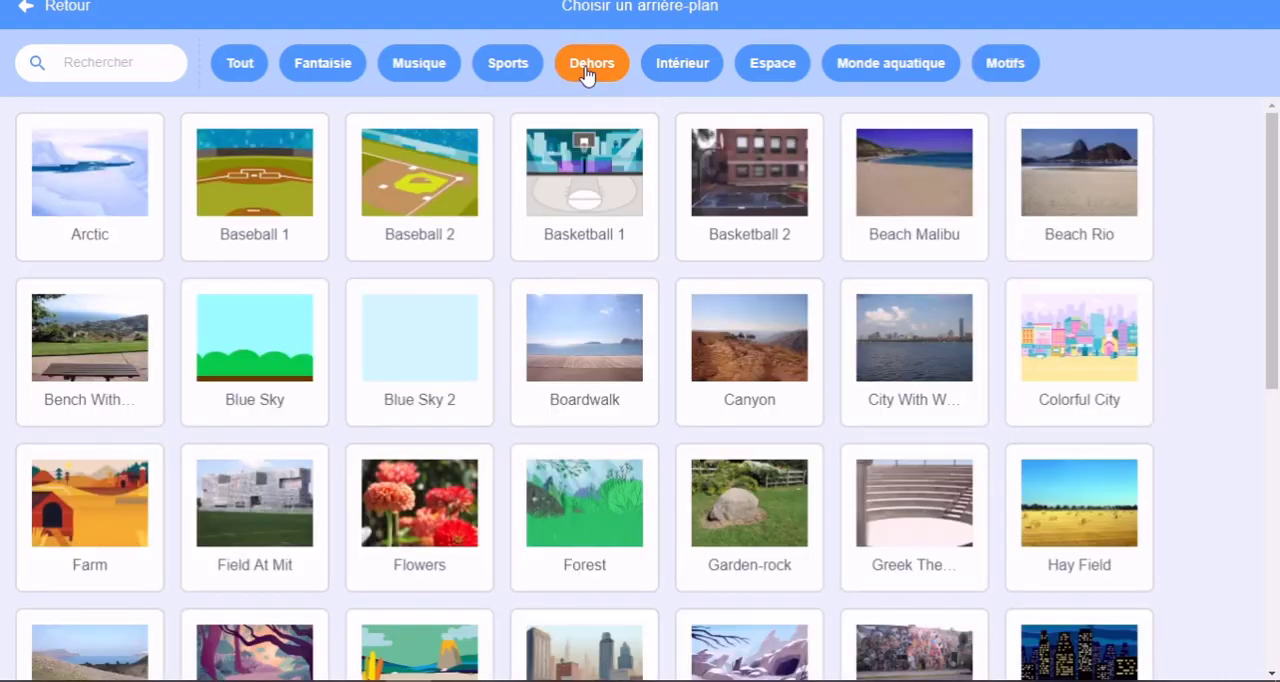
{"action": "left_click", "coordinate": [97, 525]}
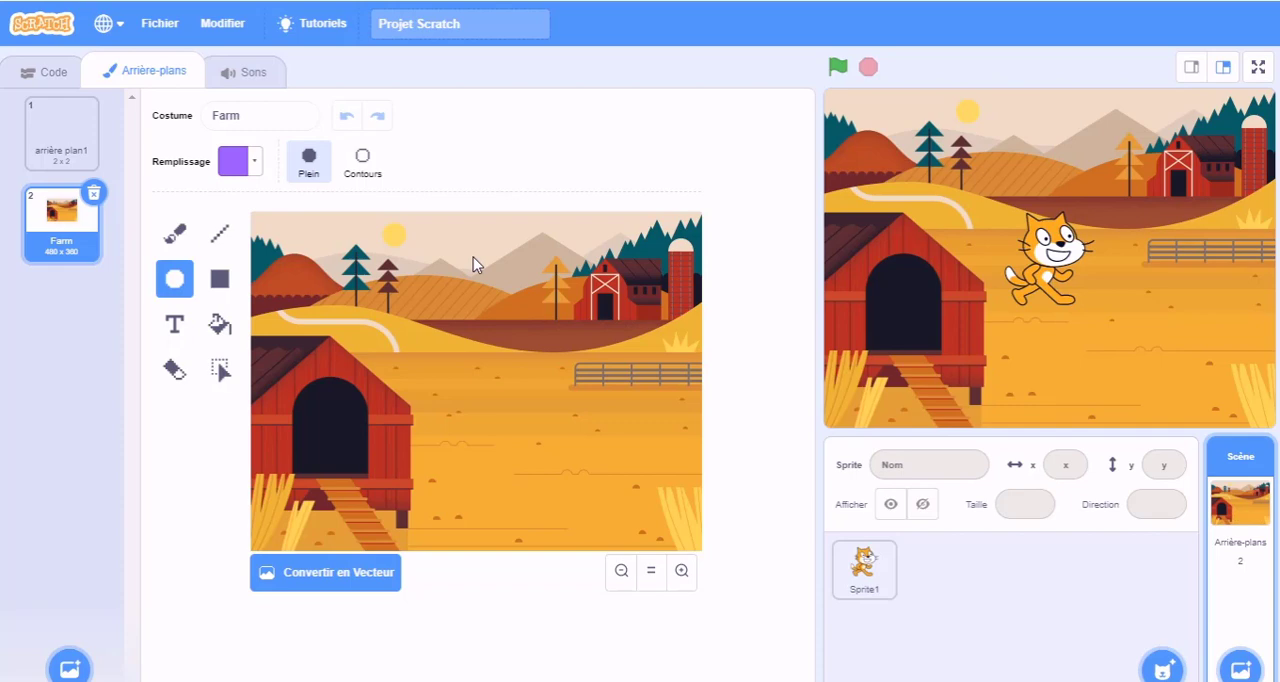
Step: Paint a new backdrop containing a purple circle with a black outline, about 93 x 90, up and left of the canvas centre
{"action": "mouse_move", "coordinate": [1245, 662]}
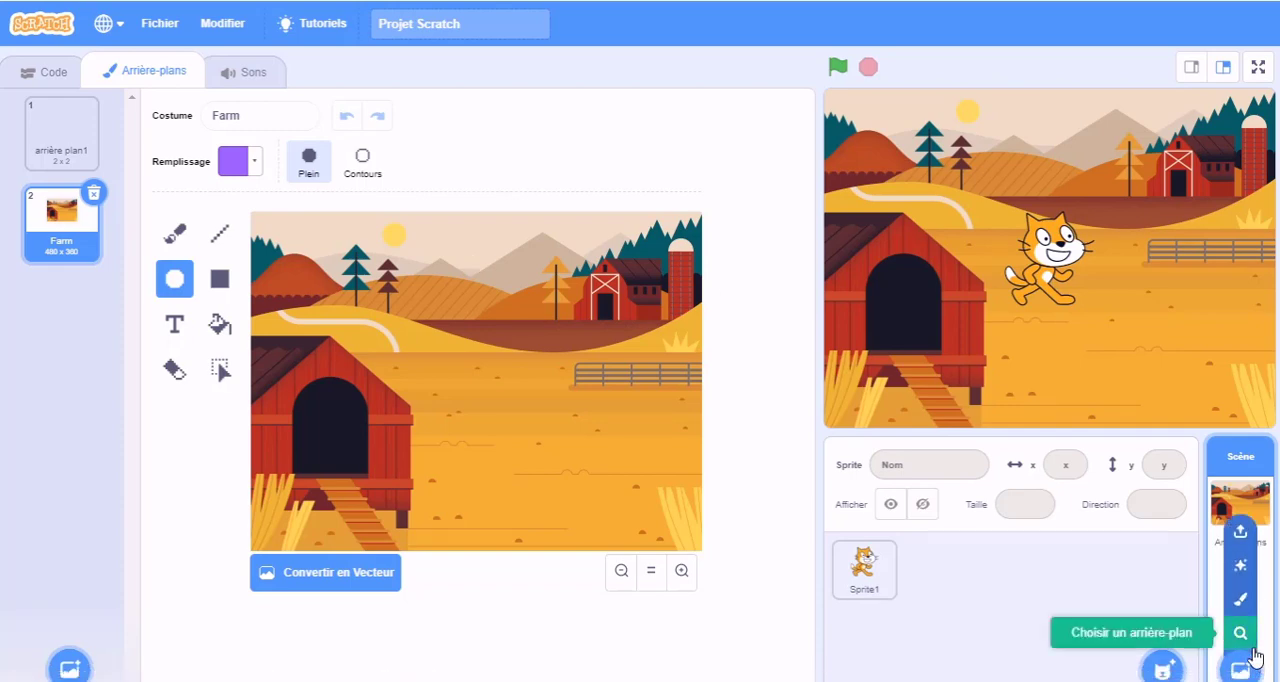
{"action": "left_click", "coordinate": [1240, 600]}
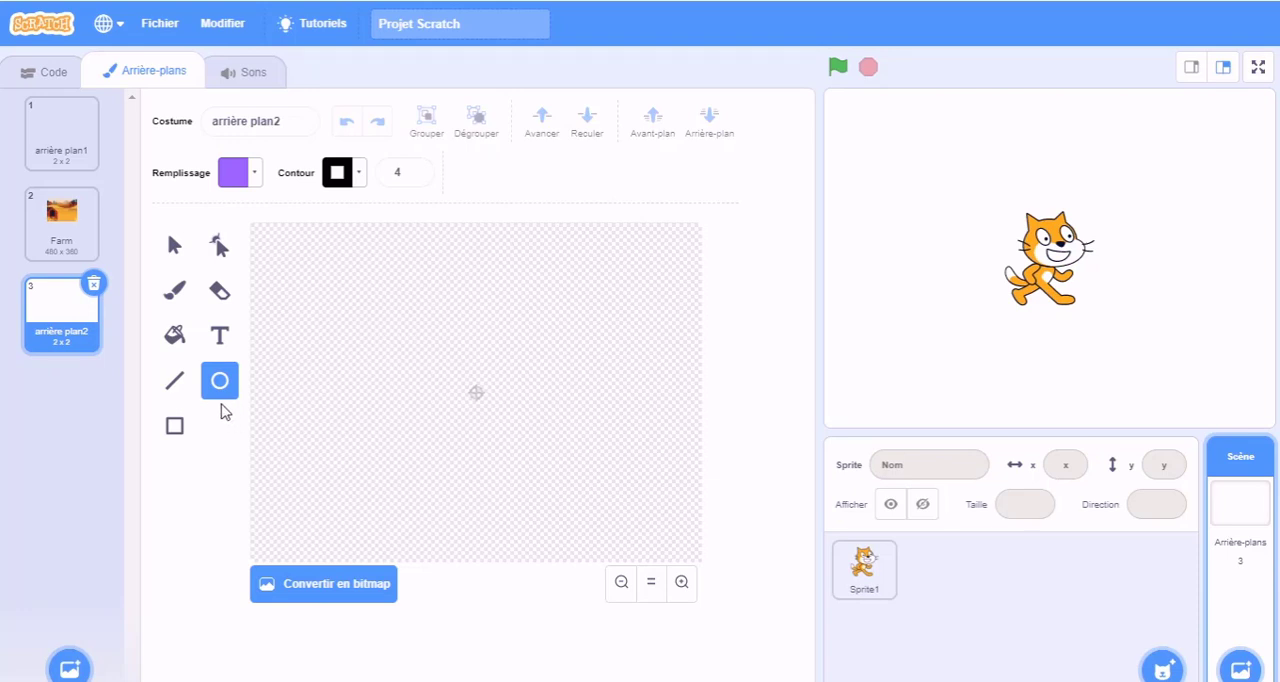
{"action": "left_click_drag", "start_coordinate": [390, 297], "coordinate": [475, 379]}
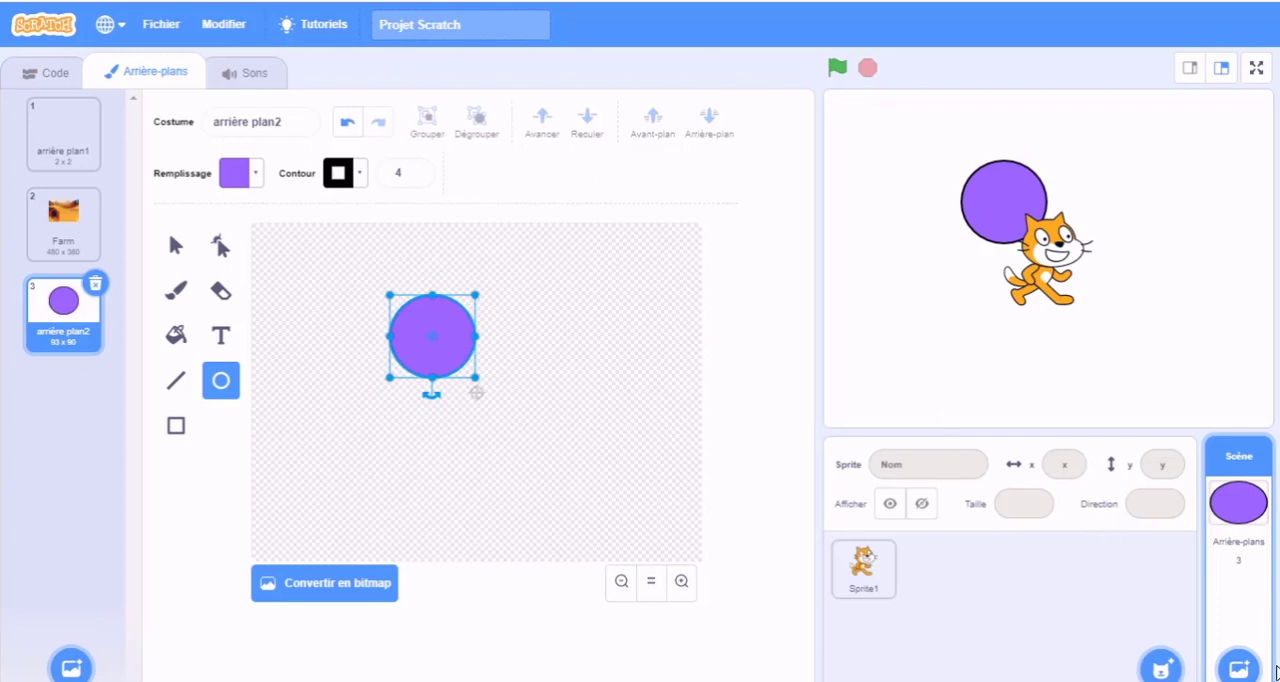
Step: Add a randomly chosen backdrop to the stage with the Surprise option
{"action": "mouse_move", "coordinate": [1240, 665]}
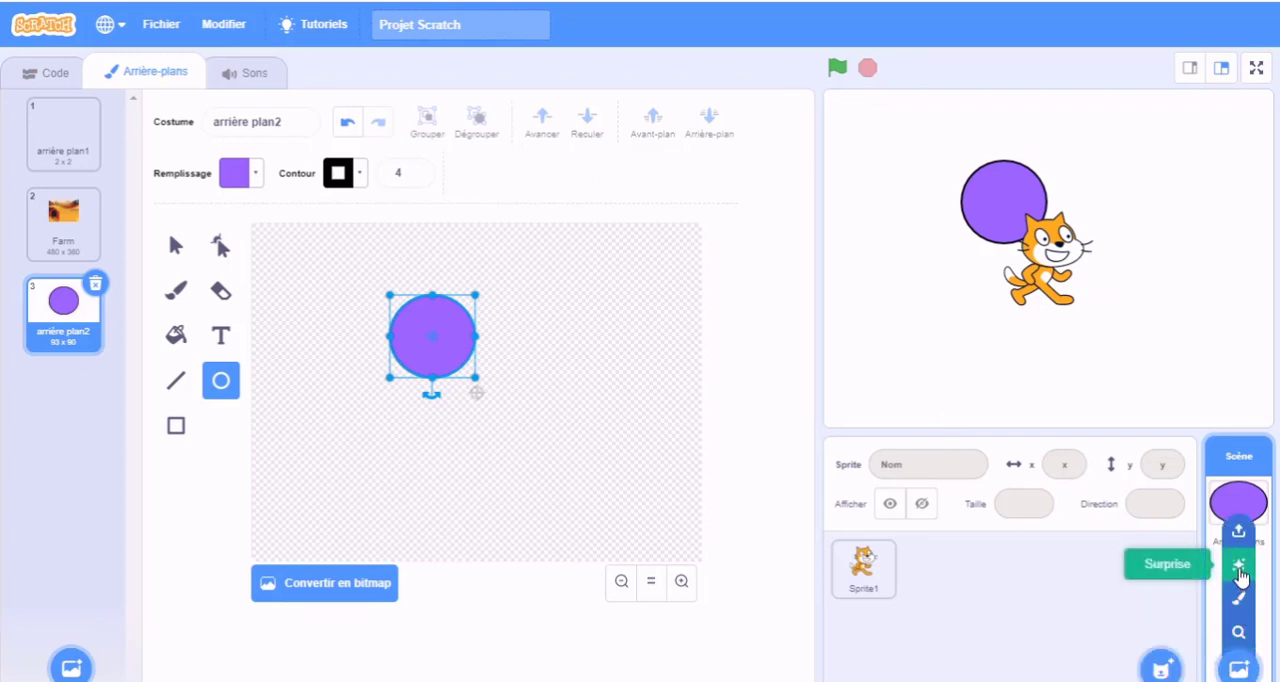
{"action": "left_click", "coordinate": [1240, 573]}
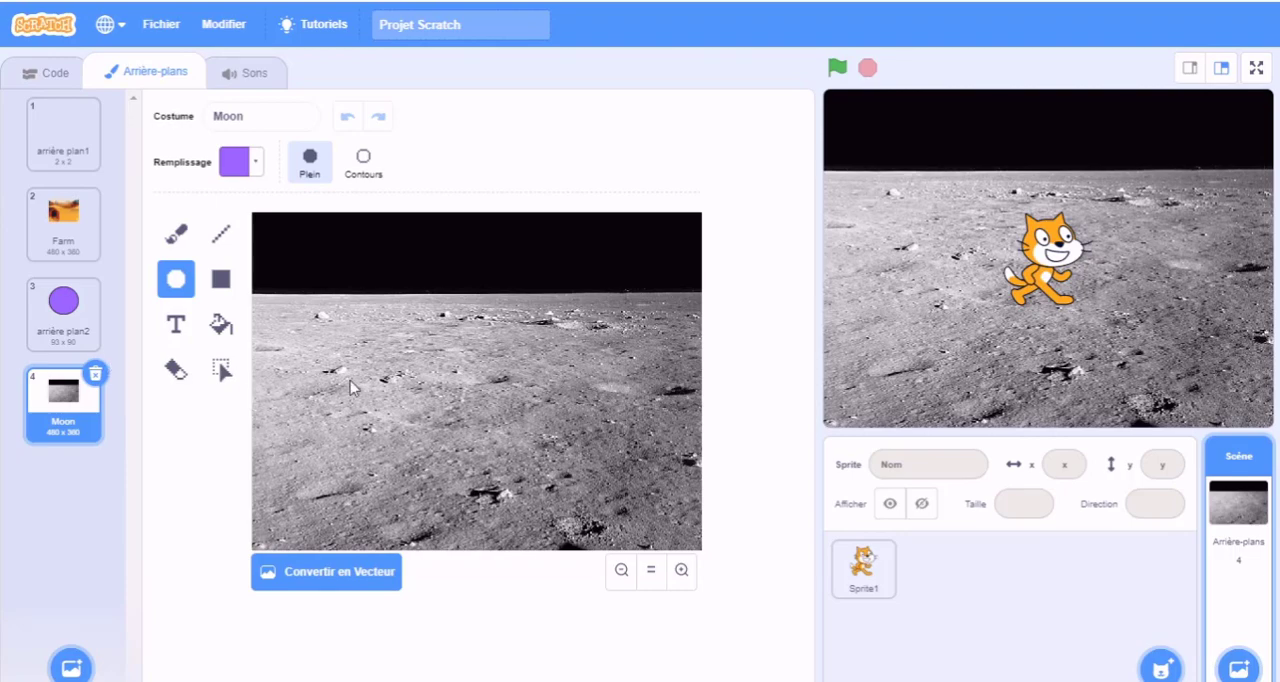
Step: Import the image scène5.jpg from the desktop's Arrière-plans folder as a new backdrop
{"action": "mouse_move", "coordinate": [1238, 668]}
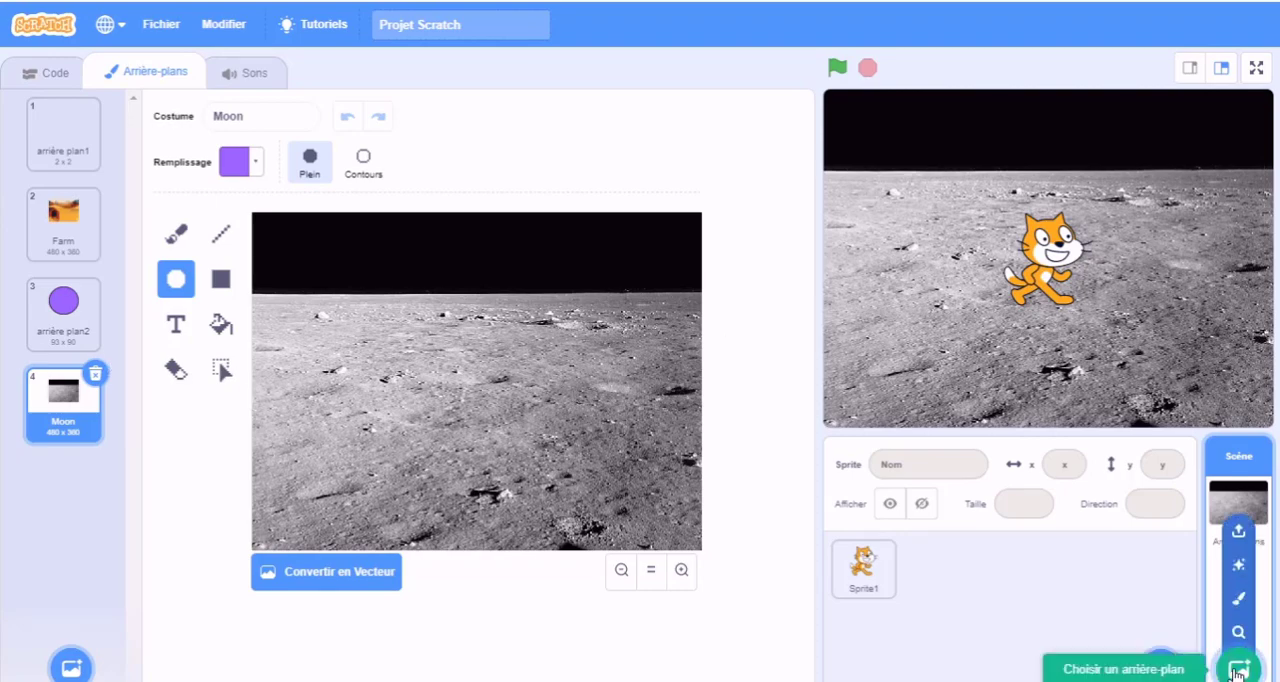
{"action": "left_click", "coordinate": [1239, 533]}
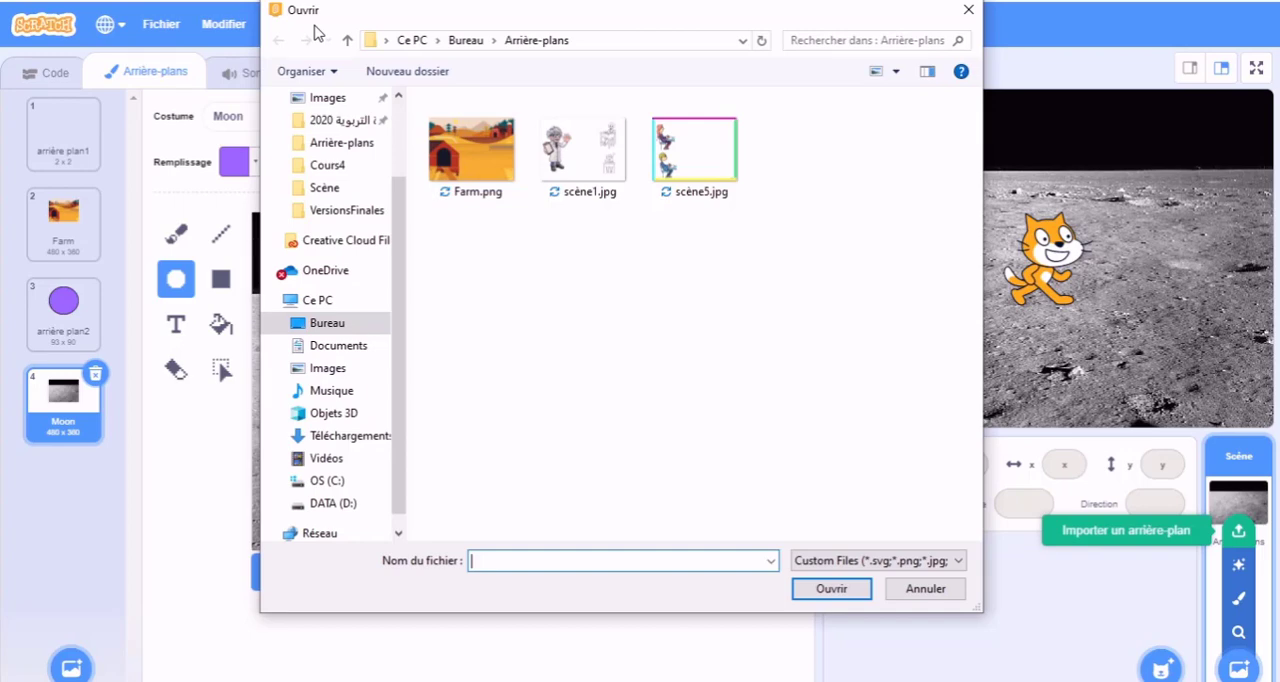
{"action": "left_click_drag", "start_coordinate": [400, 206], "coordinate": [400, 110]}
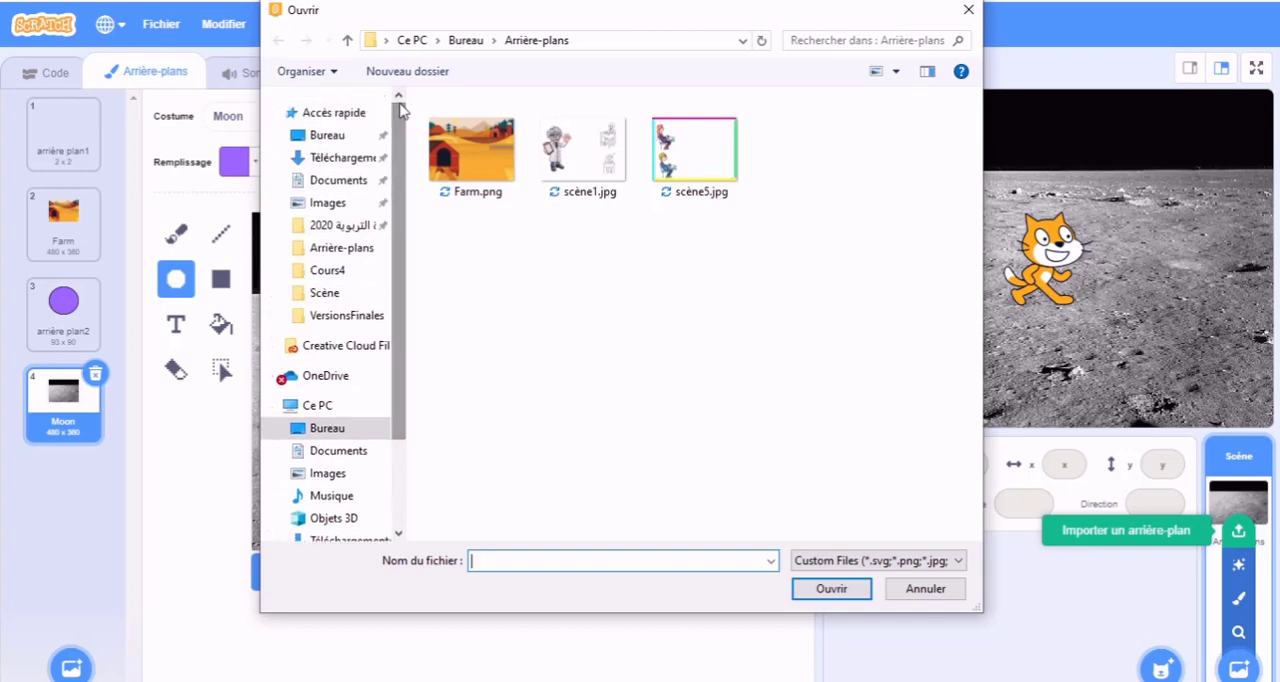
{"action": "left_click", "coordinate": [328, 136]}
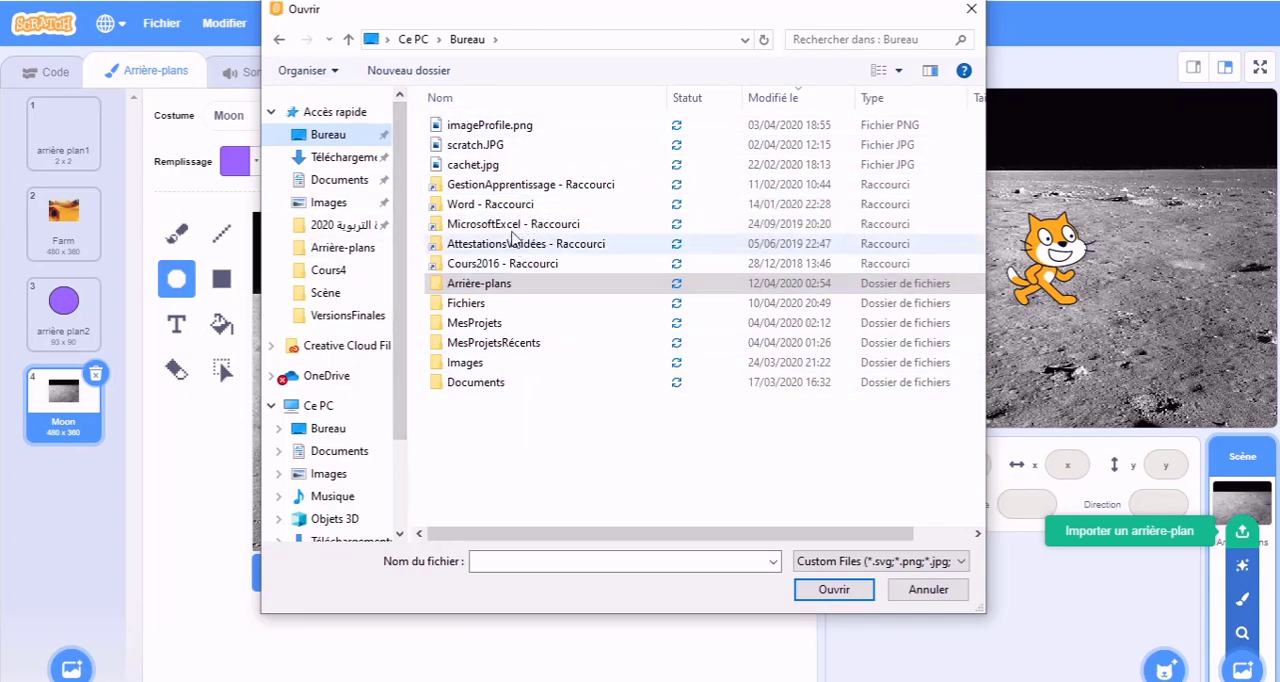
{"action": "double_click", "coordinate": [481, 286]}
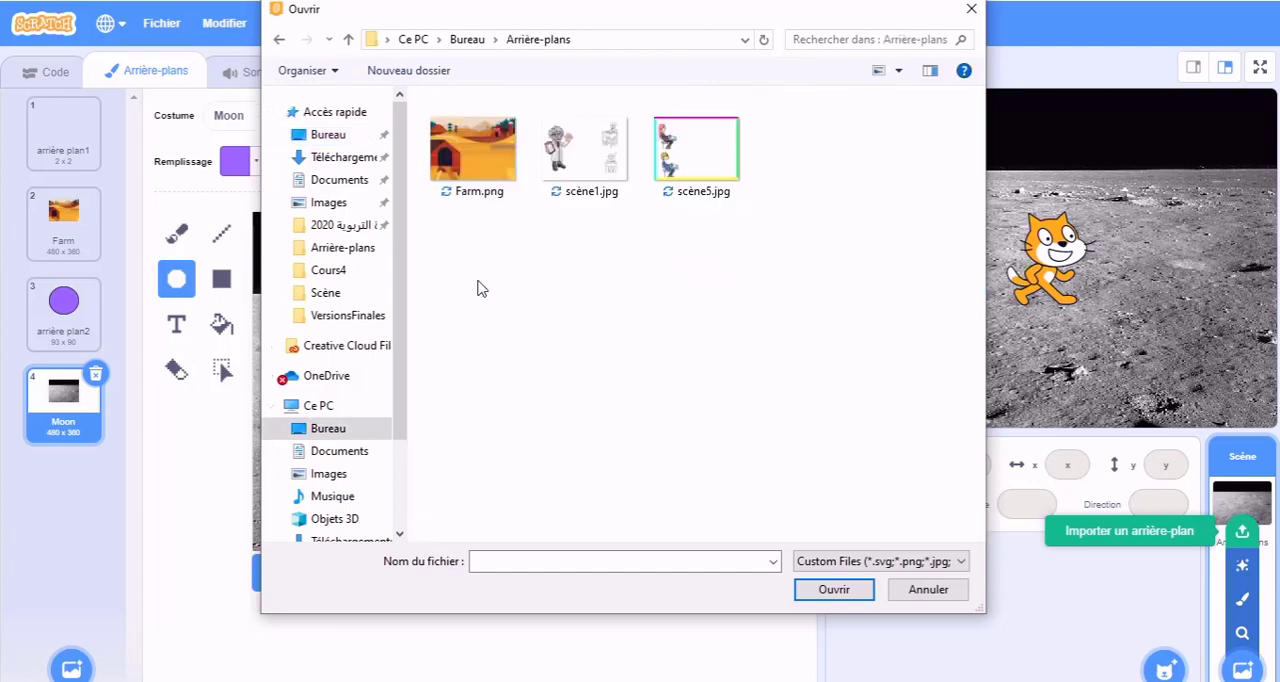
{"action": "left_click", "coordinate": [692, 176]}
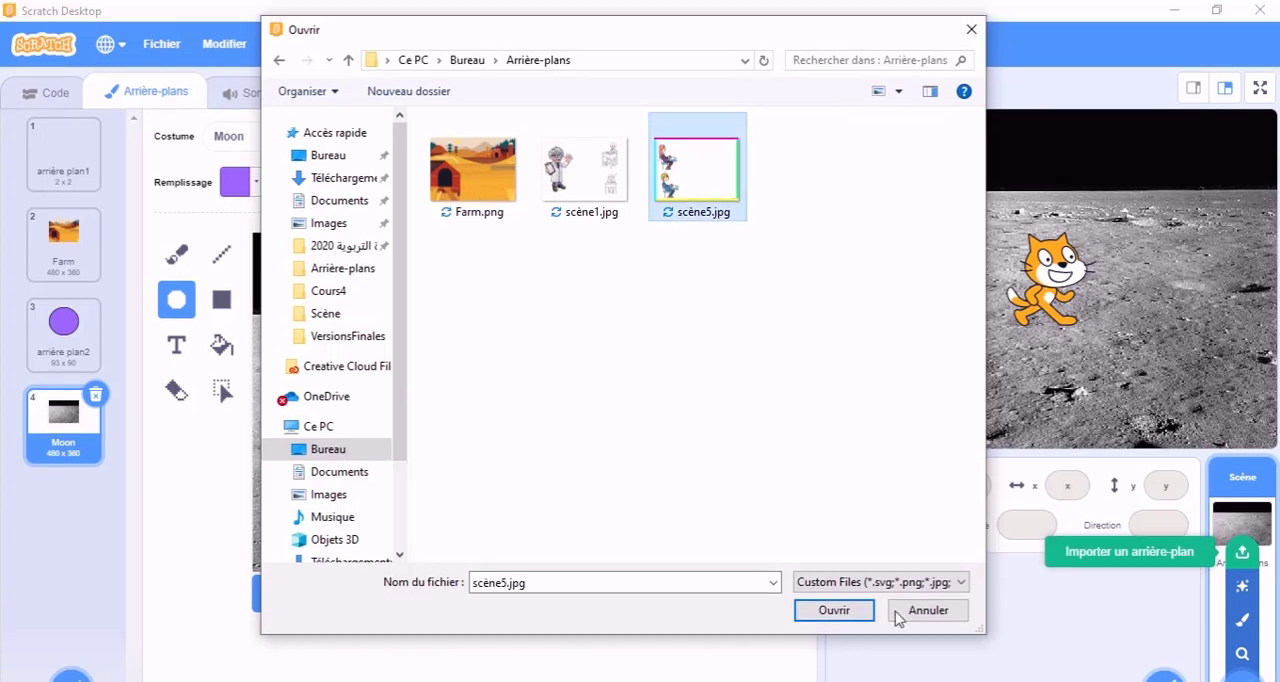
{"action": "left_click", "coordinate": [836, 614]}
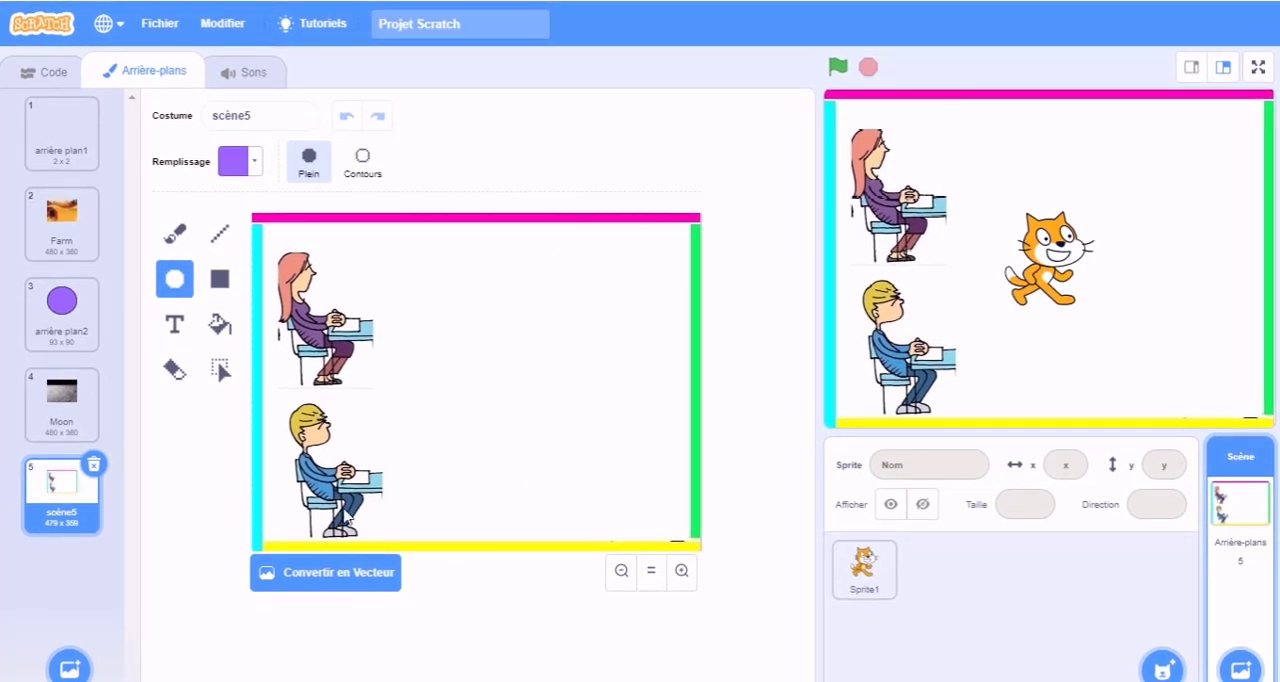
Step: Delete the blank backdrop arrière plan1 and duplicate the Farm backdrop
{"action": "left_click", "coordinate": [82, 153]}
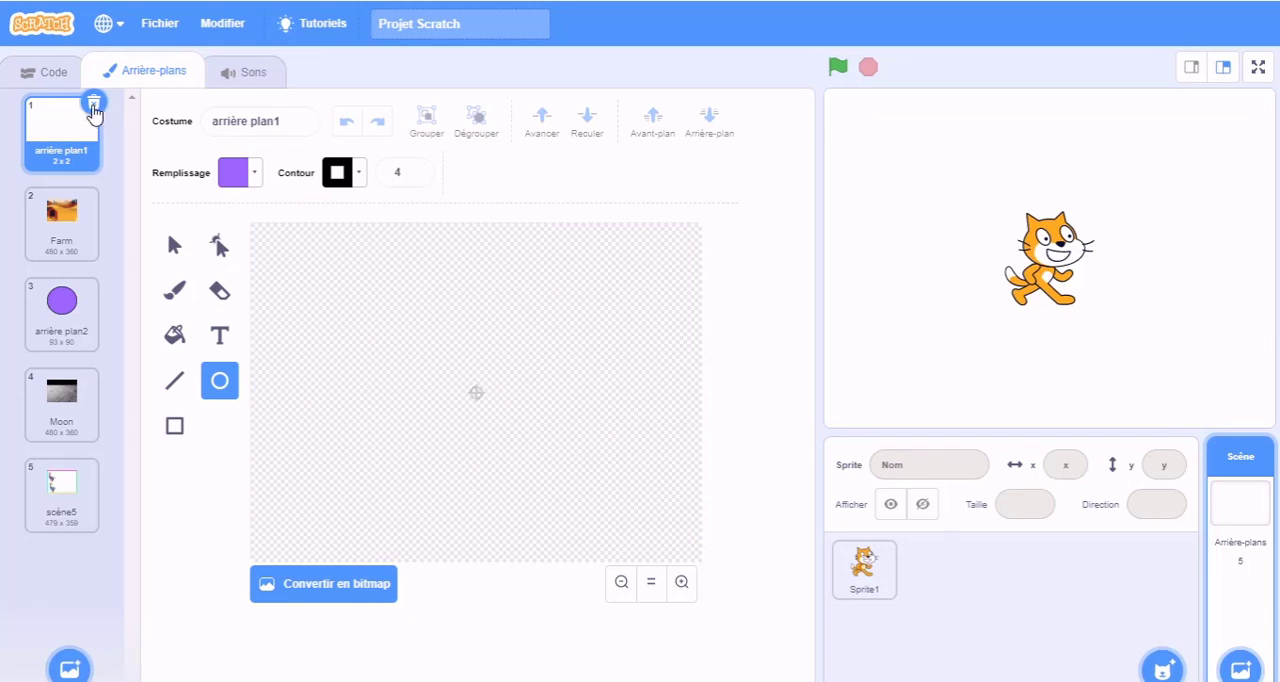
{"action": "left_click", "coordinate": [93, 108]}
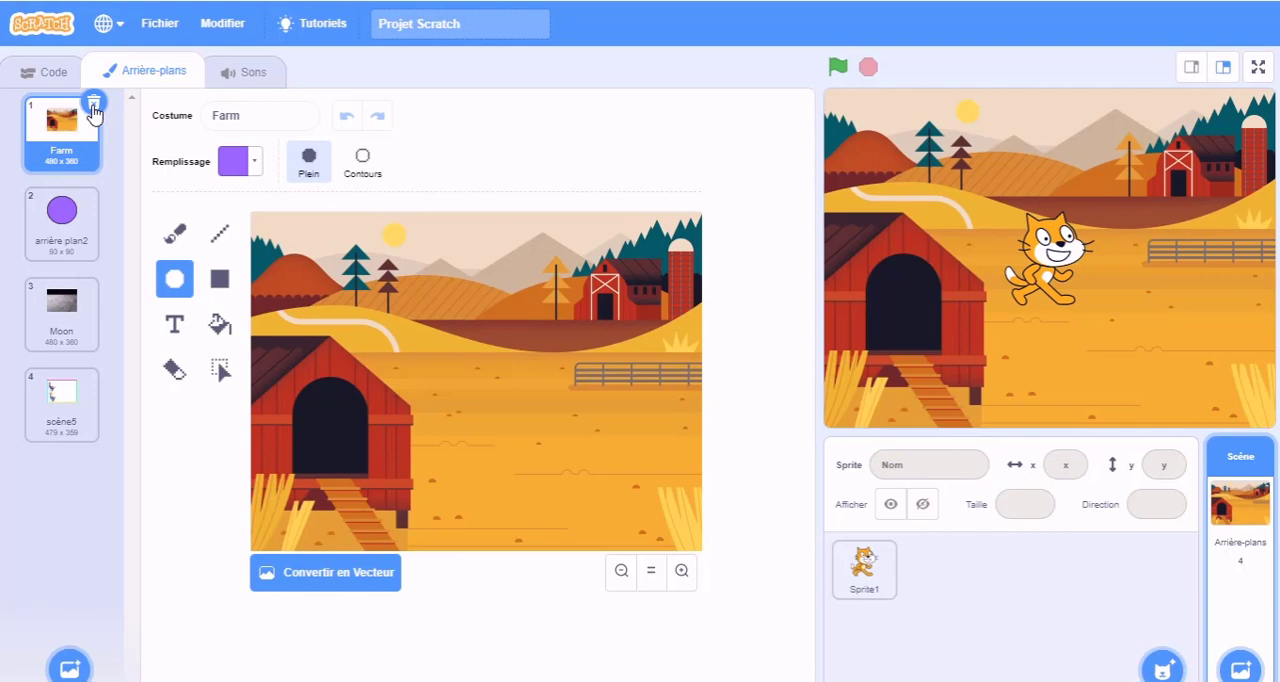
{"action": "right_click", "coordinate": [68, 128]}
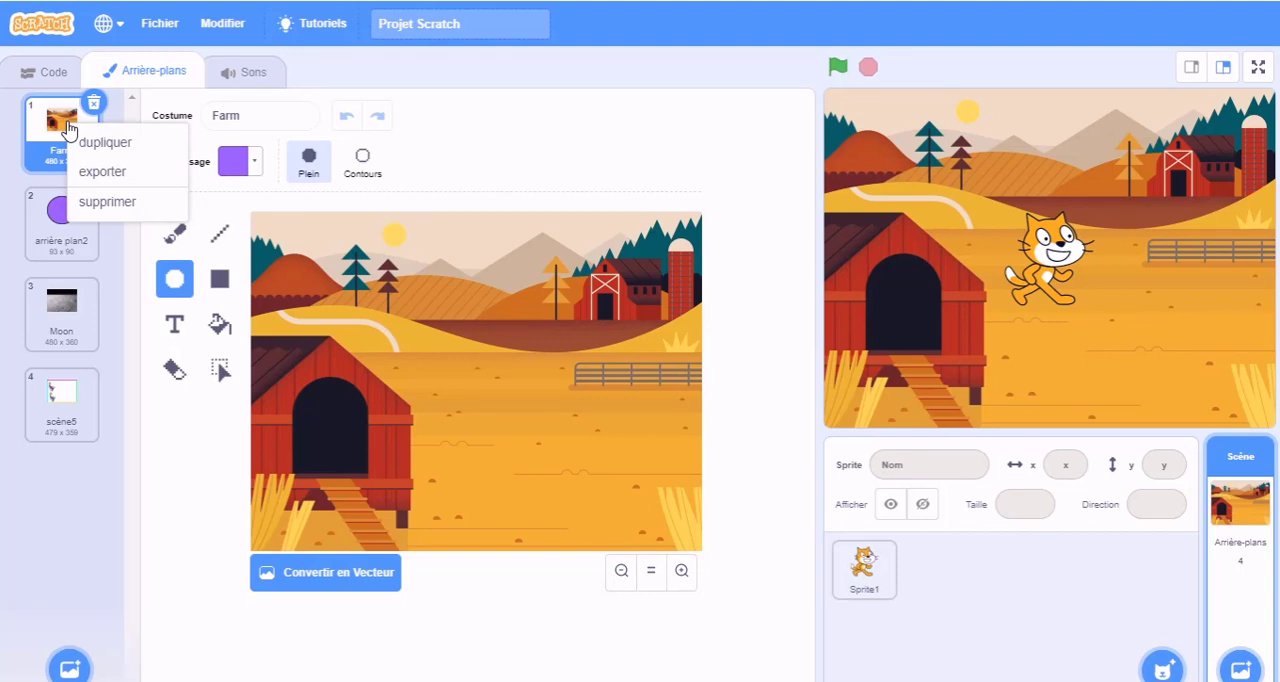
{"action": "left_click", "coordinate": [124, 146]}
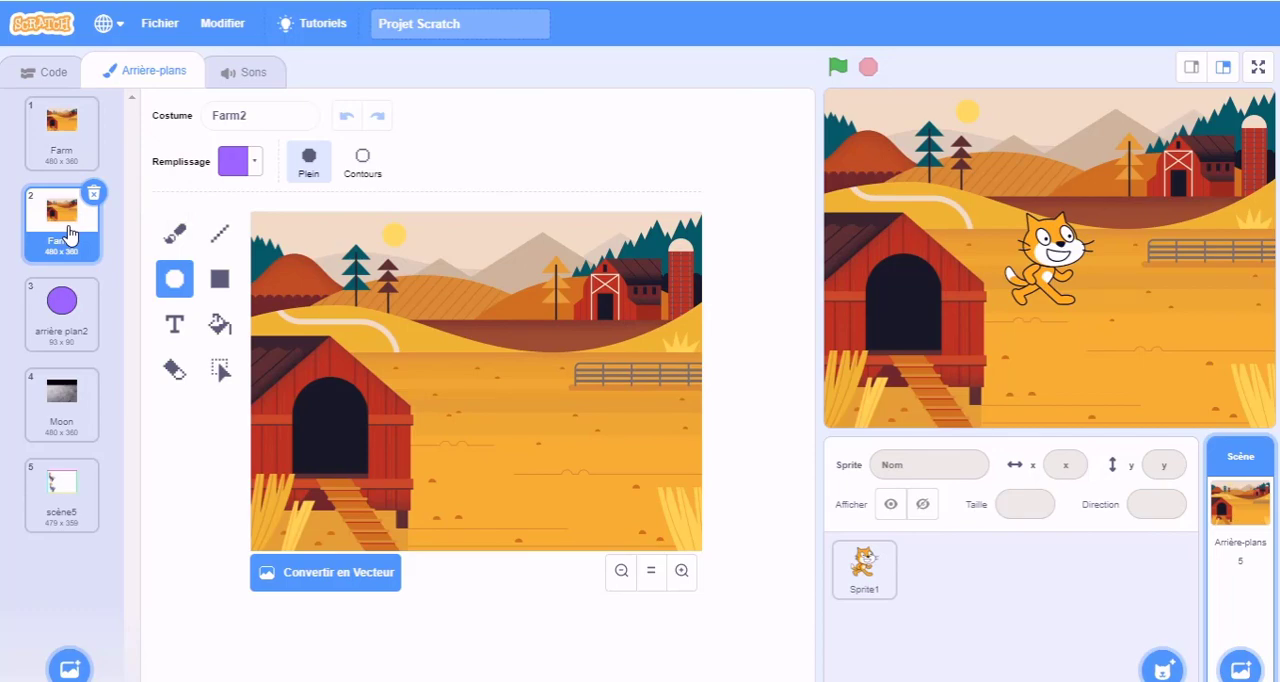
Step: Export the duplicated Farm2 backdrop as a PNG image named Farm into the desktop's MesProjets folder
{"action": "right_click", "coordinate": [68, 234]}
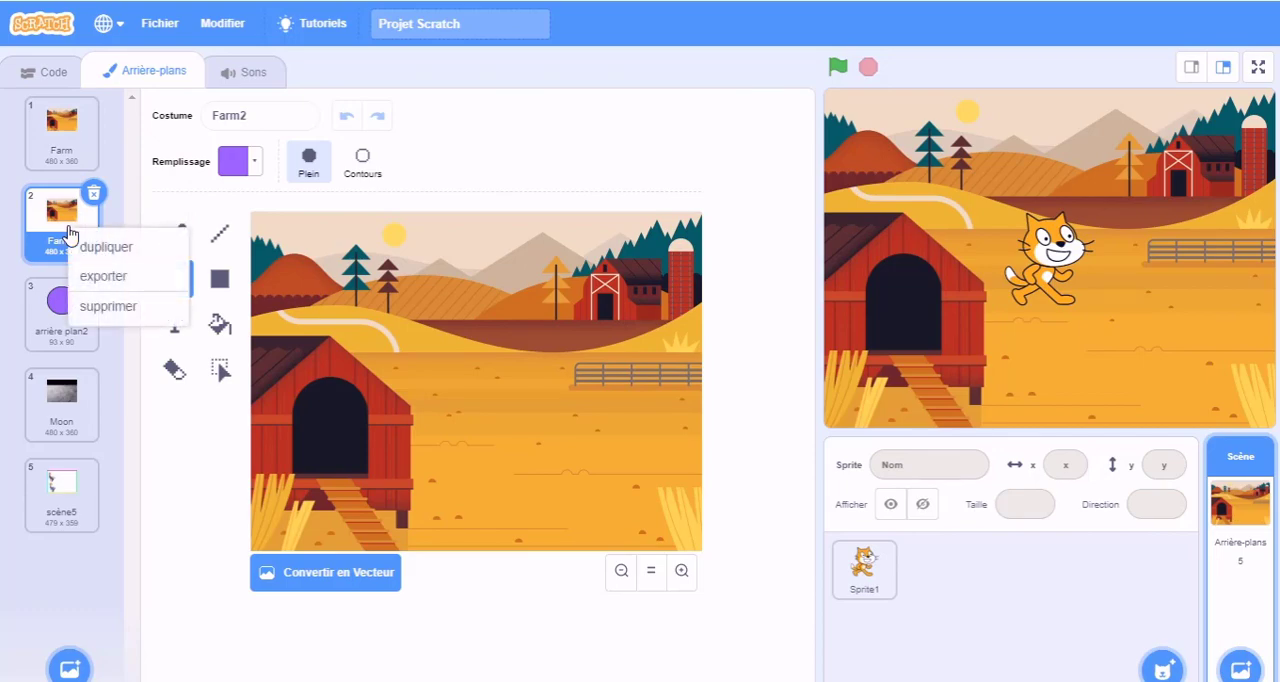
{"action": "left_click", "coordinate": [83, 277]}
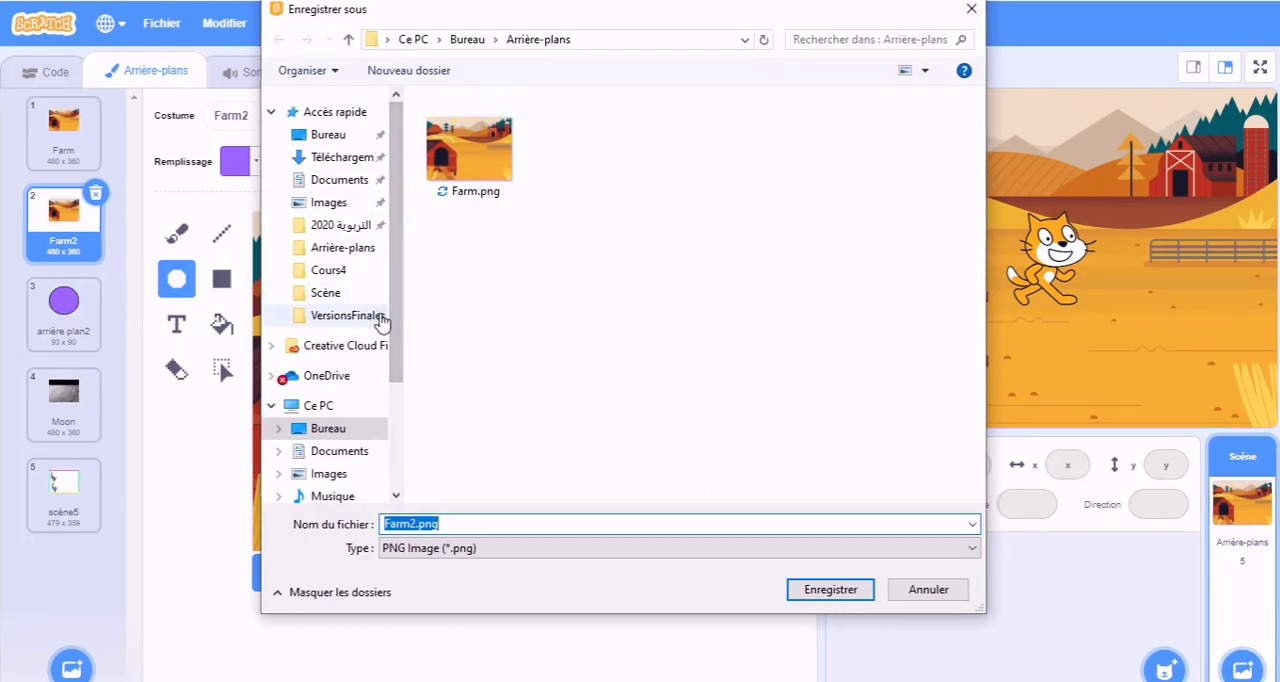
{"action": "left_click", "coordinate": [326, 438]}
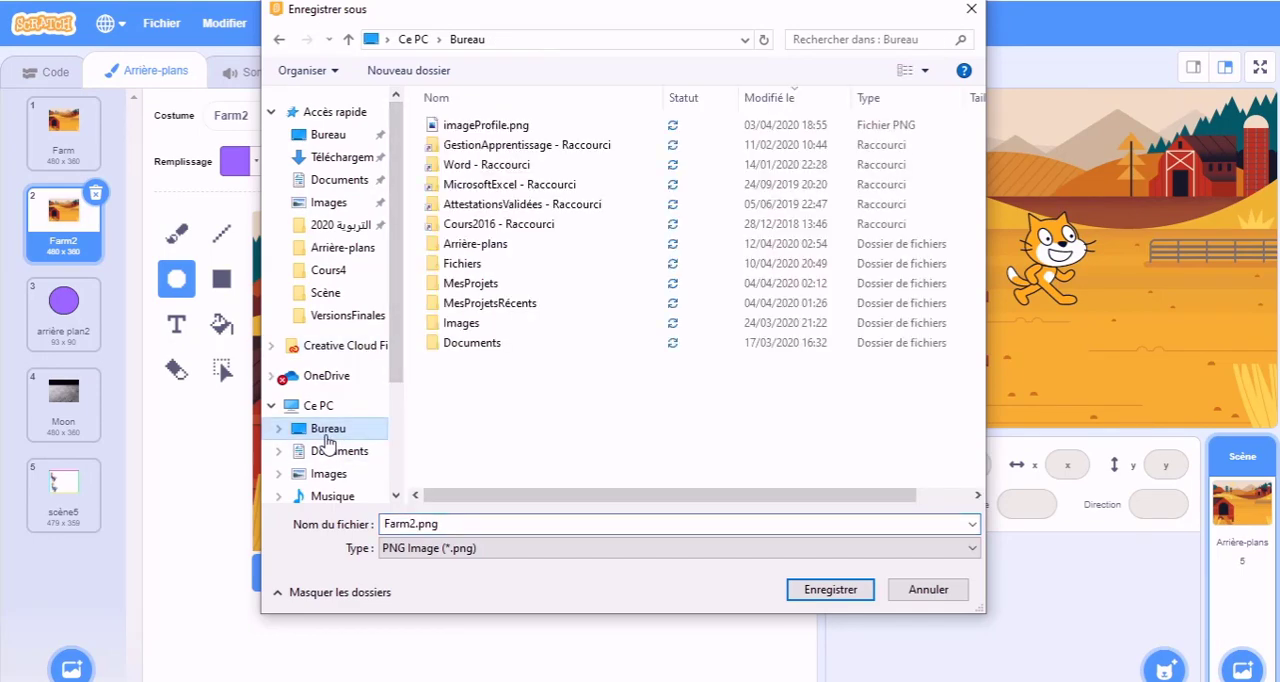
{"action": "left_click", "coordinate": [462, 287]}
{"action": "double_click", "coordinate": [462, 290]}
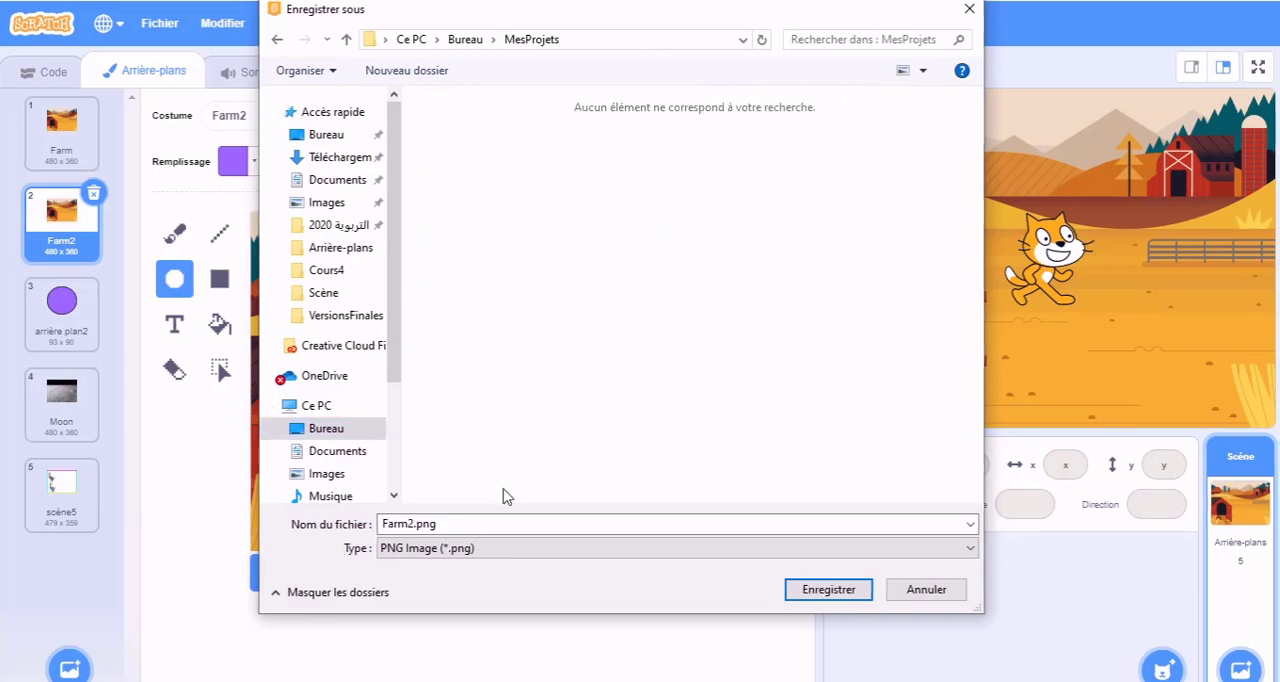
{"action": "left_click", "coordinate": [452, 527]}
{"action": "left_click", "coordinate": [452, 527]}
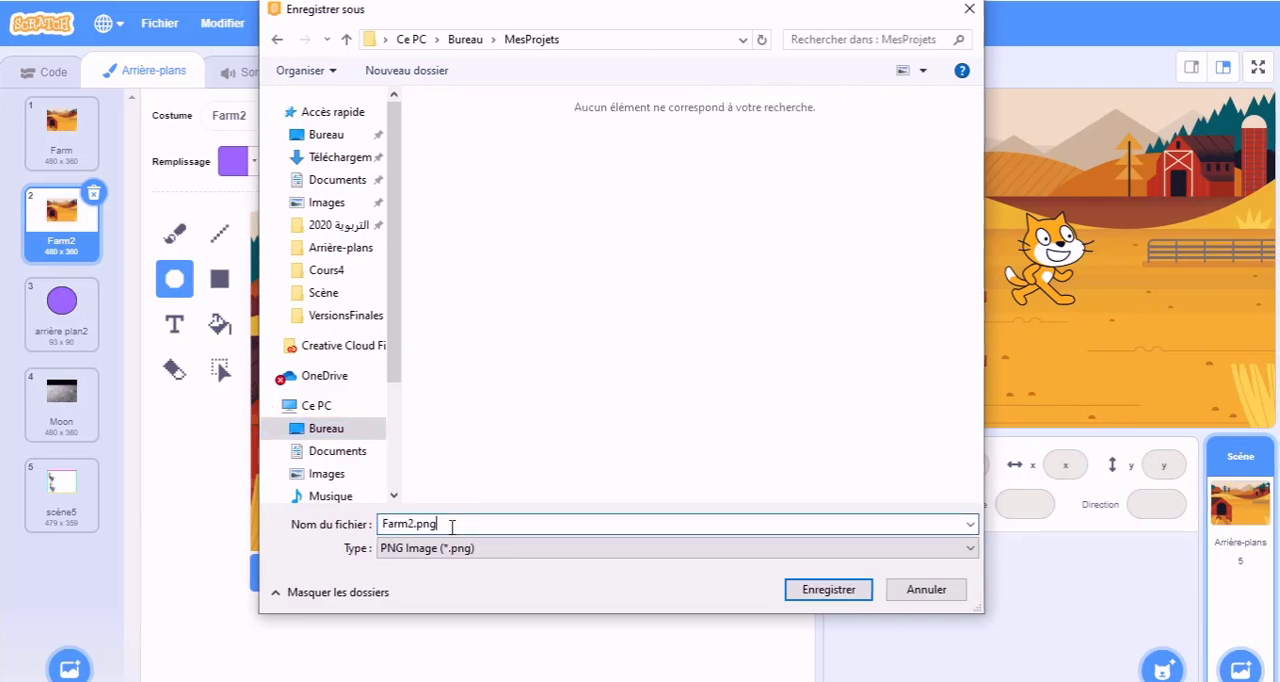
{"action": "key", "text": "BackSpace"}
{"action": "key", "text": "BackSpace"}
{"action": "key", "text": "BackSpace"}
{"action": "key", "text": "BackSpace"}
{"action": "key", "text": "BackSpace"}
{"action": "left_click", "coordinate": [822, 594]}
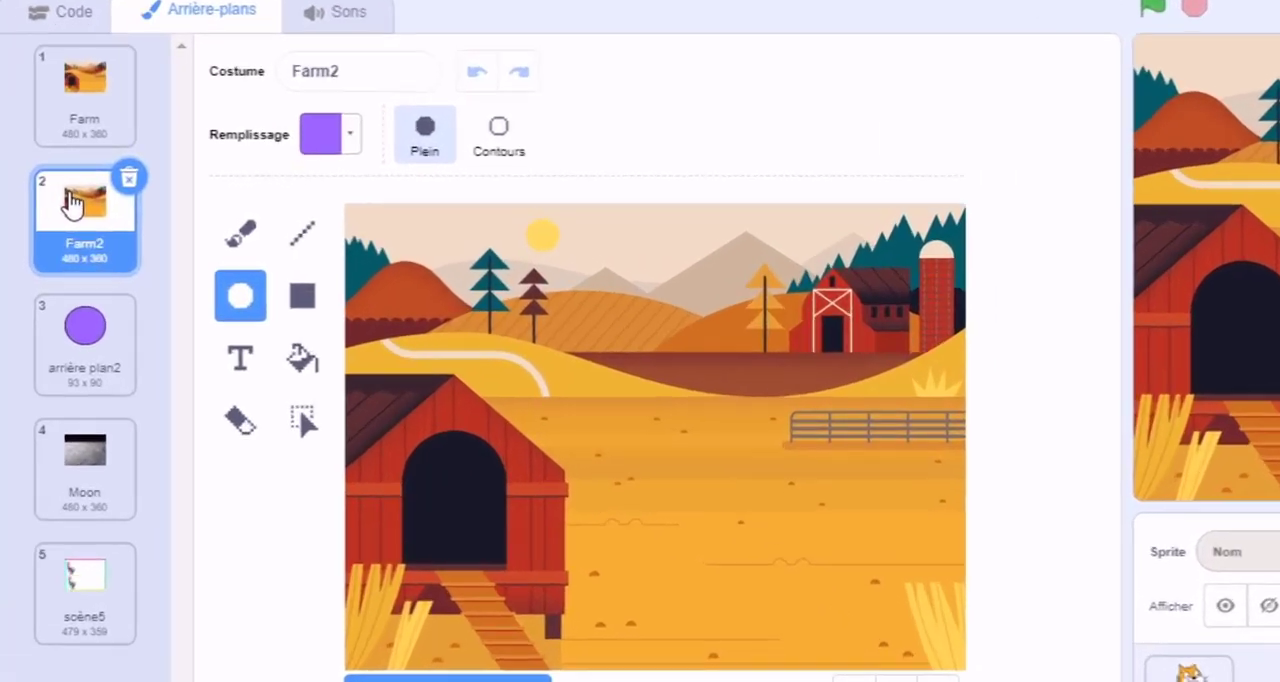
Step: Delete the duplicated Farm2 backdrop from the stage's backdrop list
{"action": "right_click", "coordinate": [50, 205]}
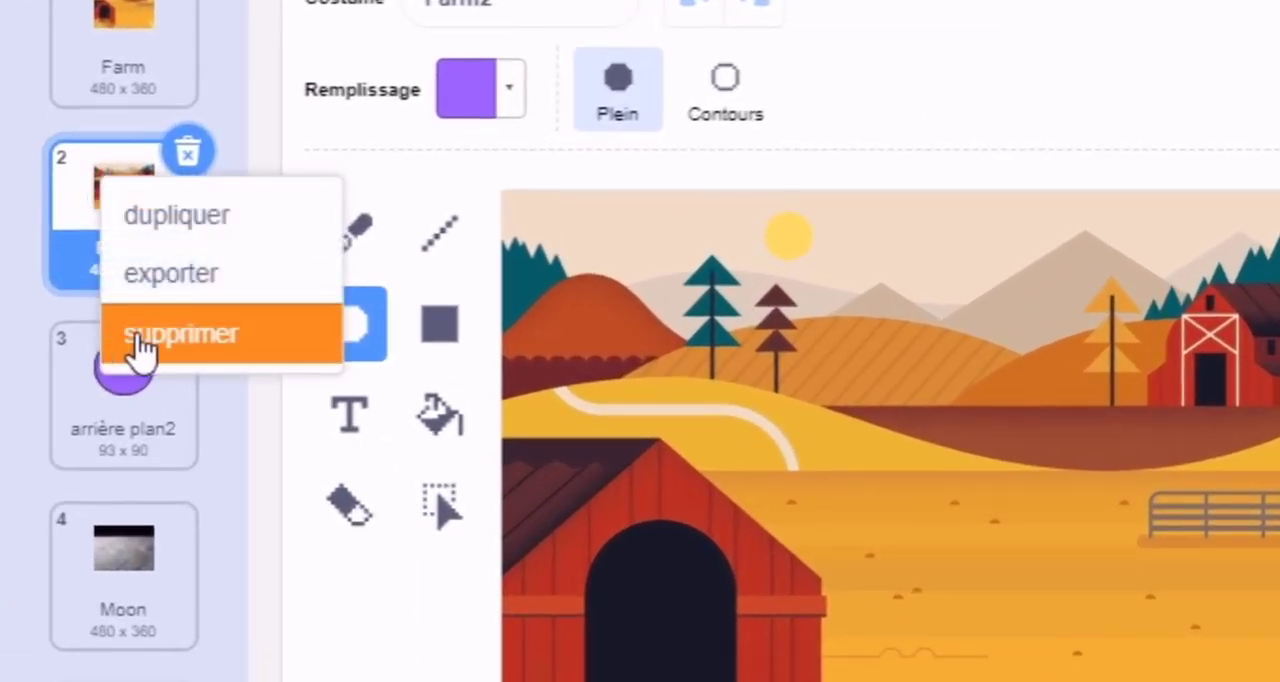
{"action": "left_click", "coordinate": [140, 335]}
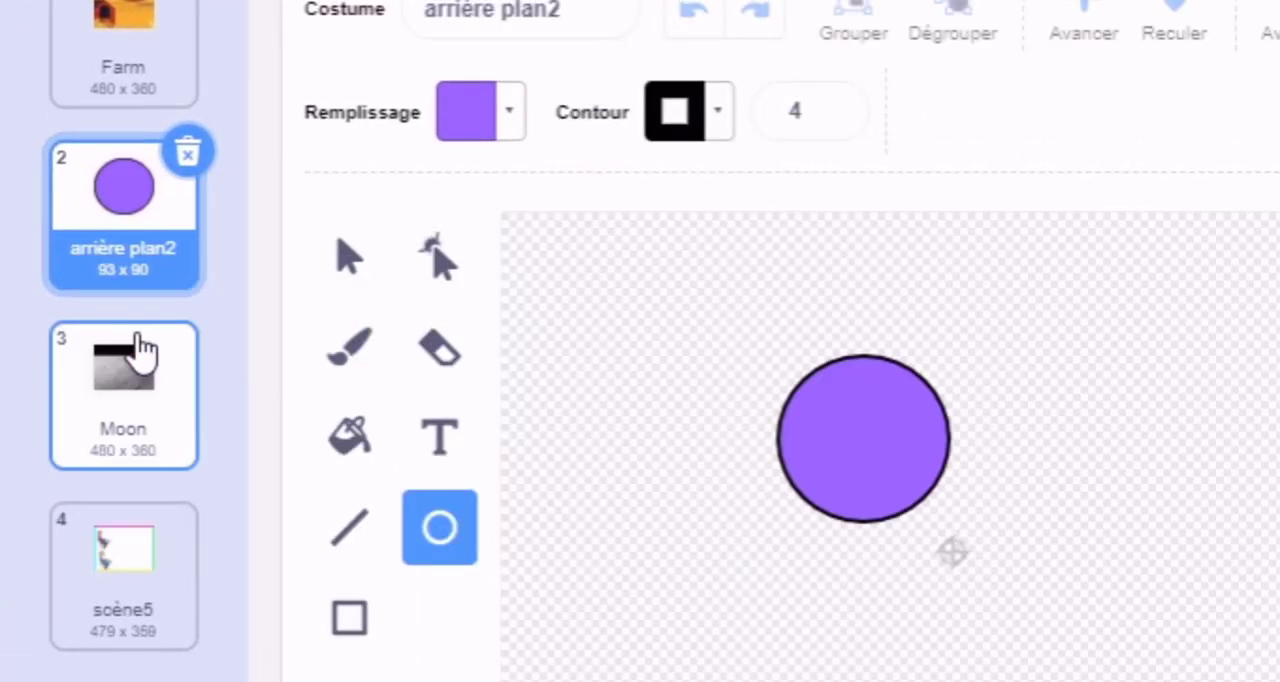